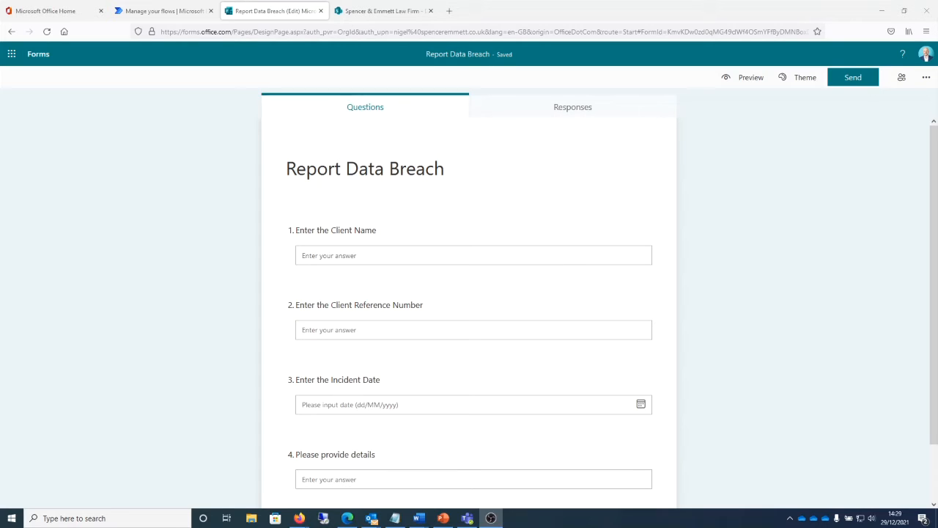
# Step: Review the questions on the Report Data Breach form and the columns of the Data Breaches list in SharePoint
pyautogui.scroll(-2, 477, 375)
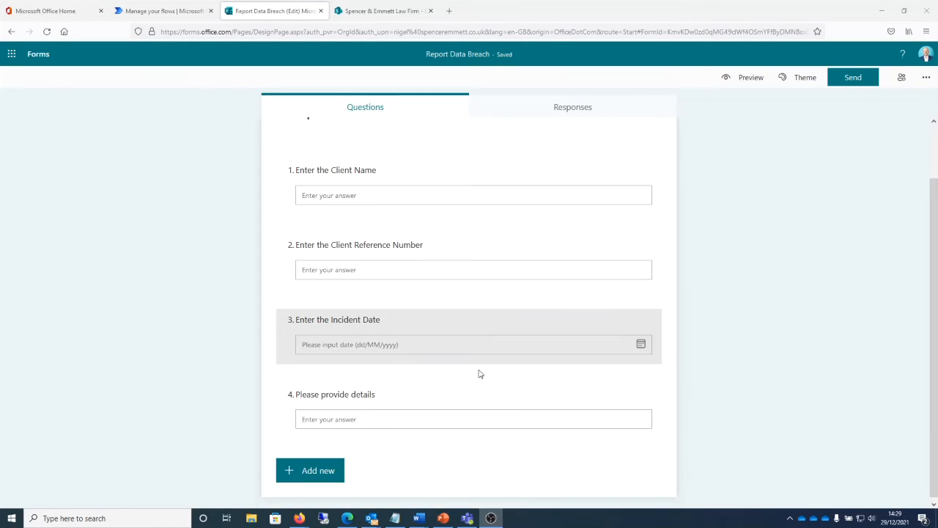
pyautogui.scroll(2, 479, 370)
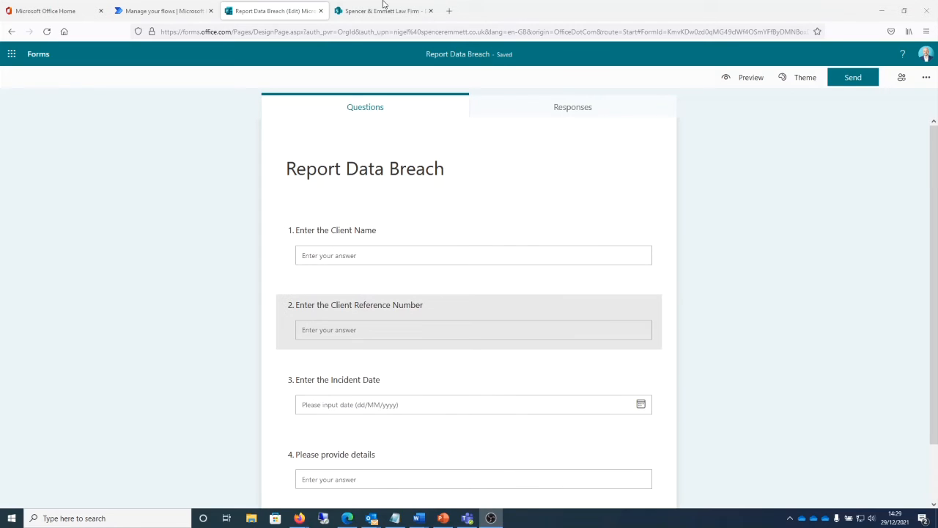
pyautogui.click(347, 12)
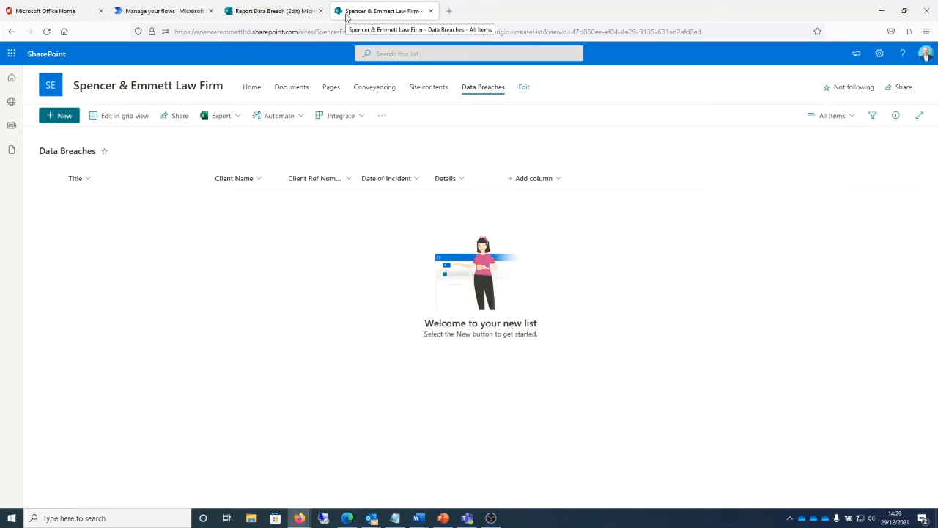
# Step: Switch to Power Automate and create an automated cloud flow named Data Breach Reporting, triggered by Microsoft Forms' When a new response is submitted
pyautogui.click(172, 8)
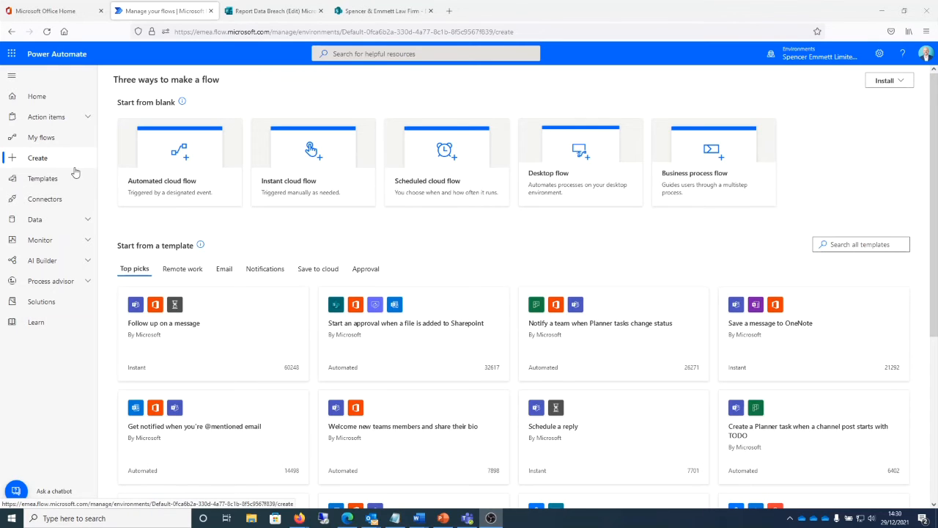
pyautogui.click(183, 188)
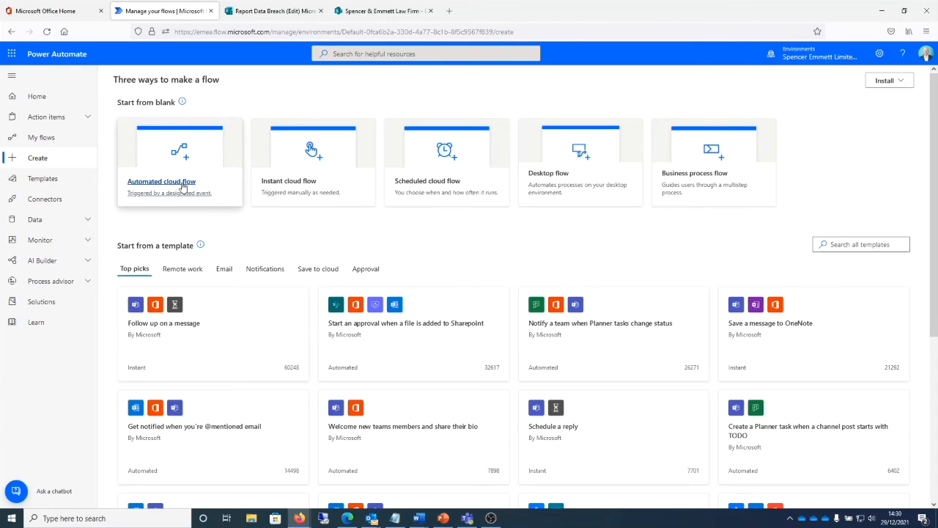
pyautogui.click(183, 188)
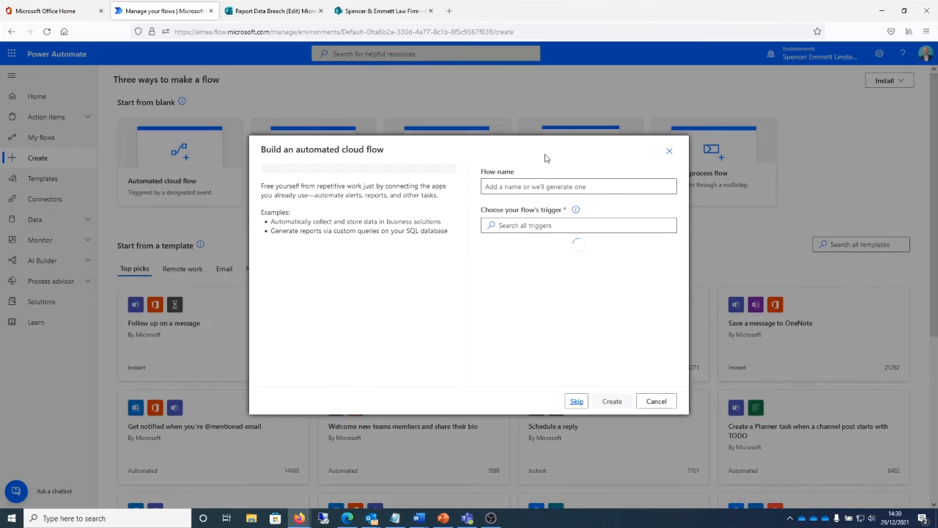
pyautogui.click(522, 187)
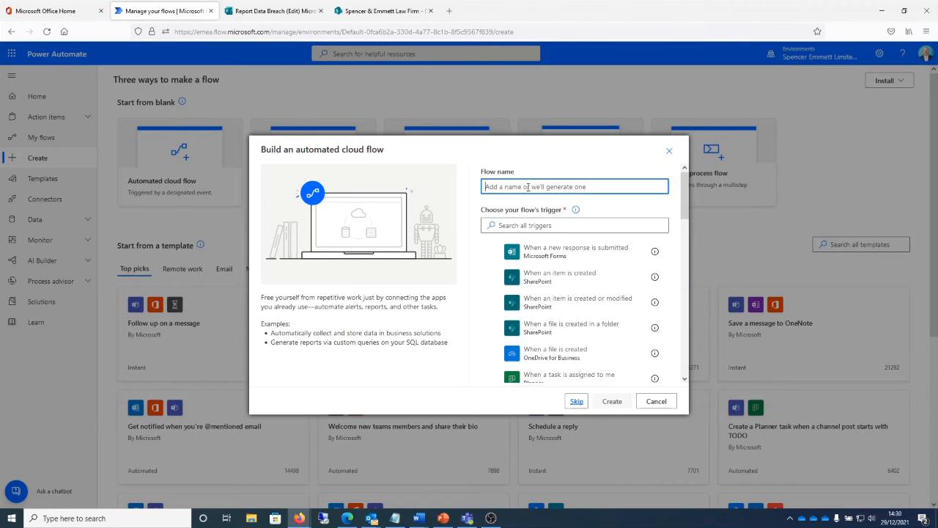
pyautogui.write('Data Breach Reporting')
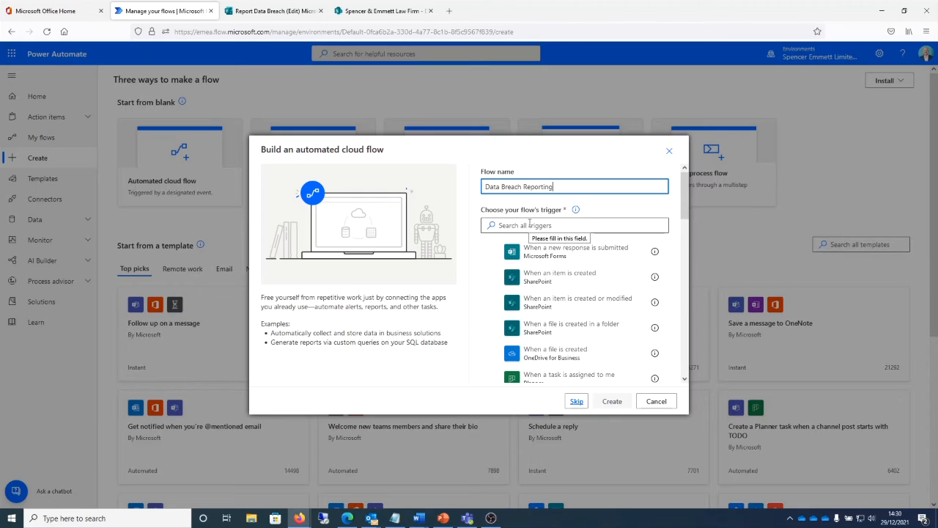
pyautogui.click(541, 259)
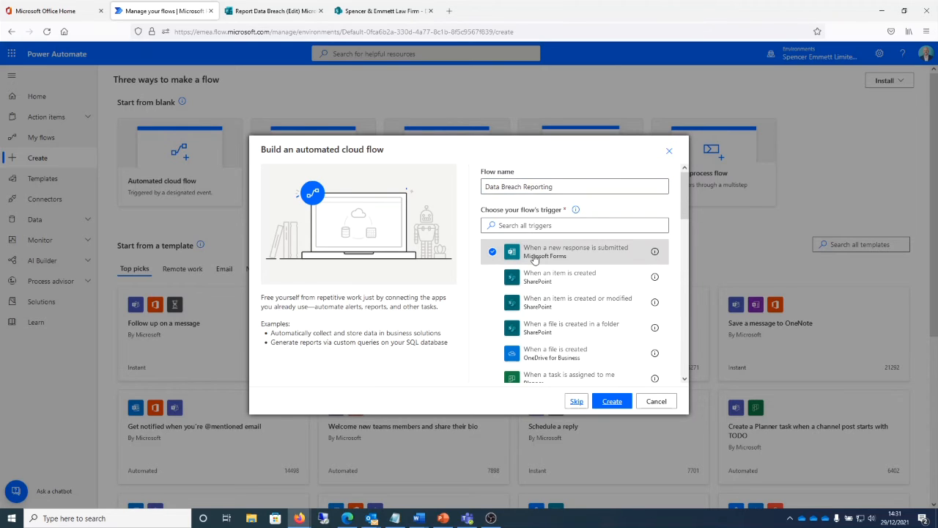
pyautogui.click(612, 403)
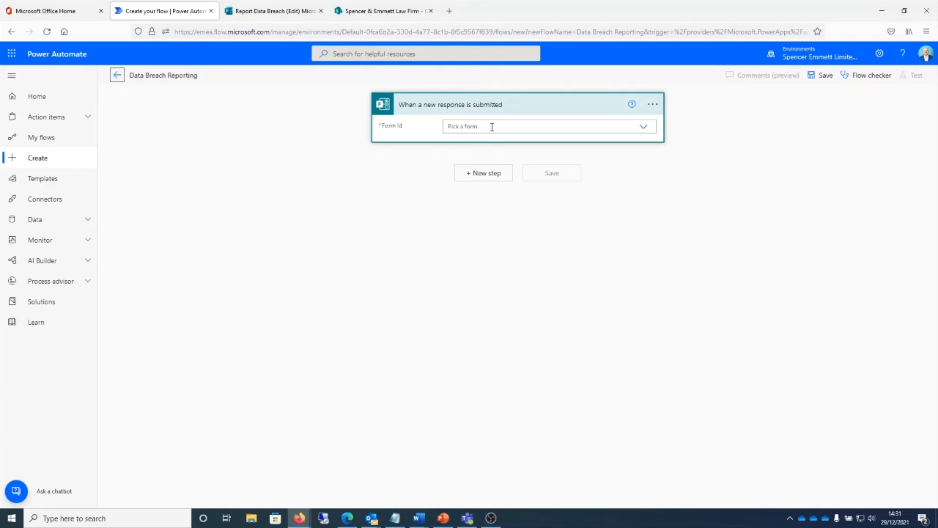
# Step: Pick the form for the trigger and add the Microsoft Forms action Get response details after it
pyautogui.click(643, 127)
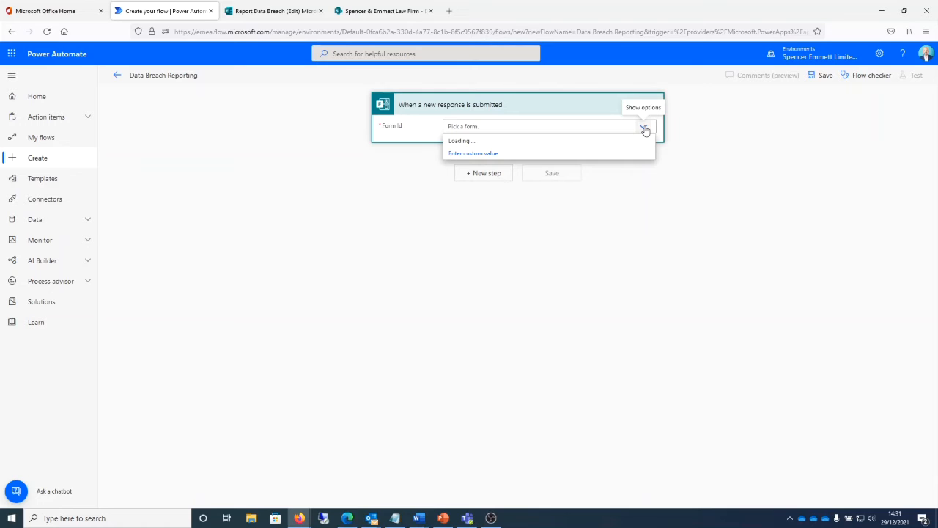
pyautogui.click(483, 173)
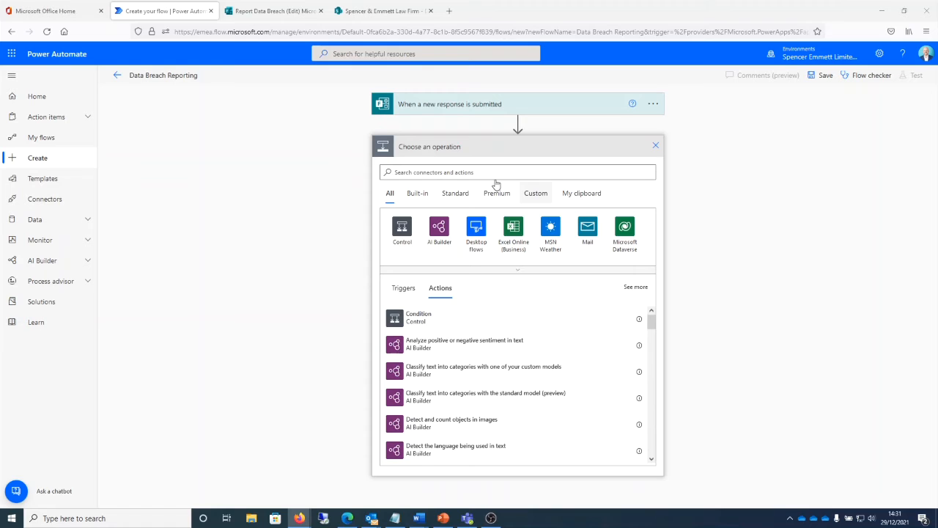
pyautogui.click(428, 172)
pyautogui.write('get response')
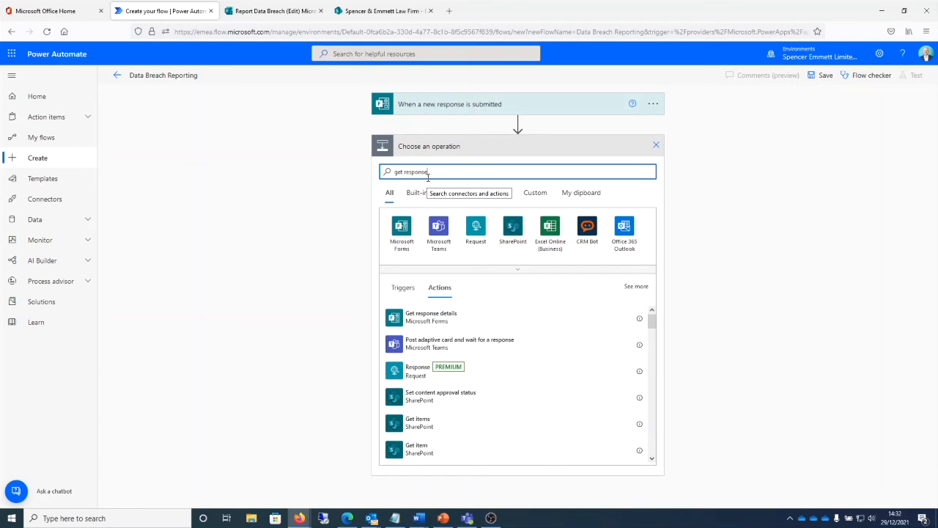
pyautogui.click(431, 317)
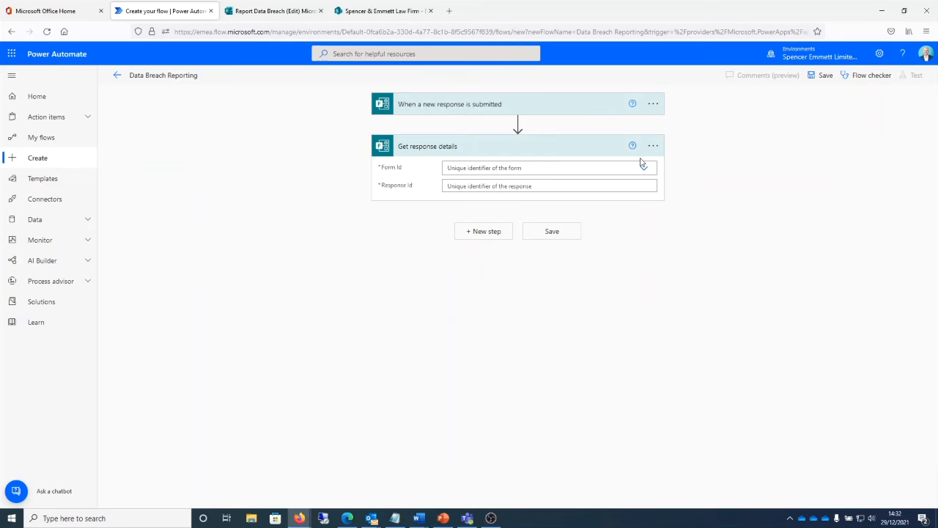
# Step: Set Get response details to use the Report Data Breach form and the trigger's Response Id
pyautogui.click(643, 166)
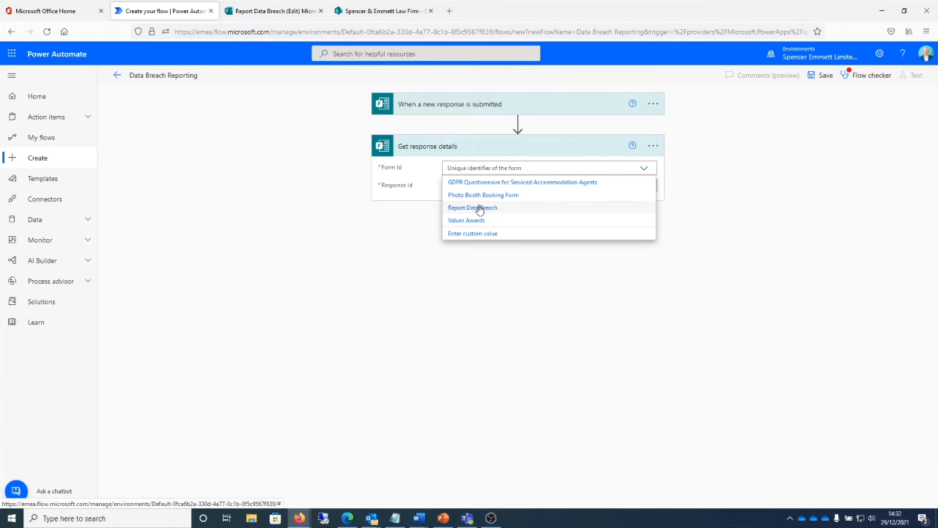
pyautogui.click(479, 209)
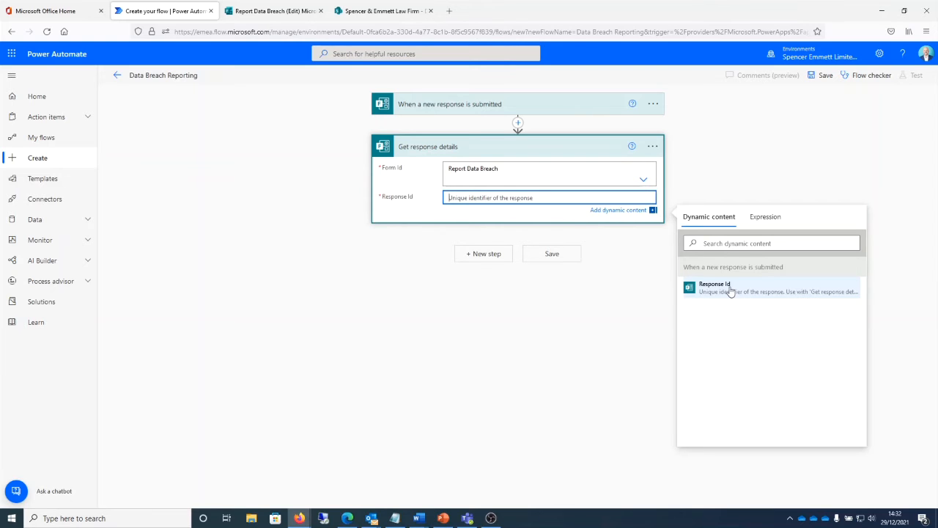
pyautogui.click(731, 292)
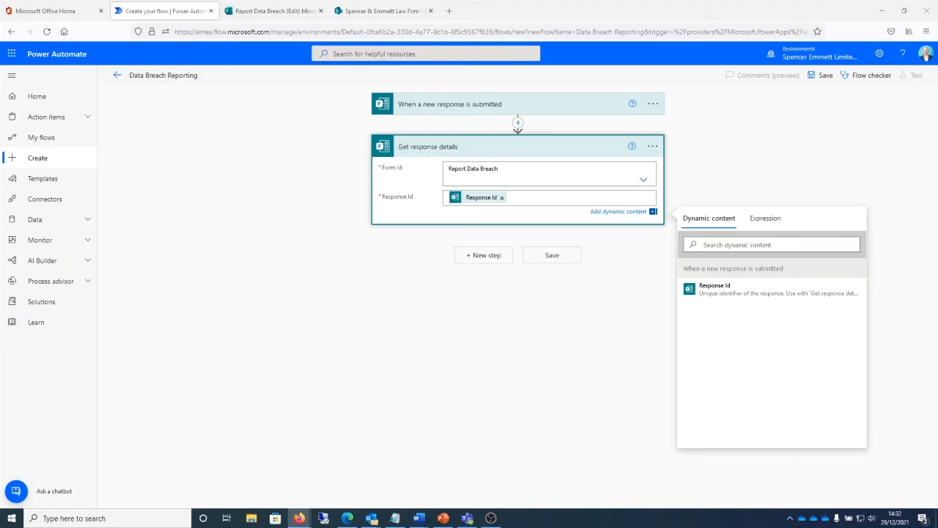
# Step: Add a Get user profile (V2) action from Office 365 Users with Responders' Email as the User (UPN)
pyautogui.click(484, 255)
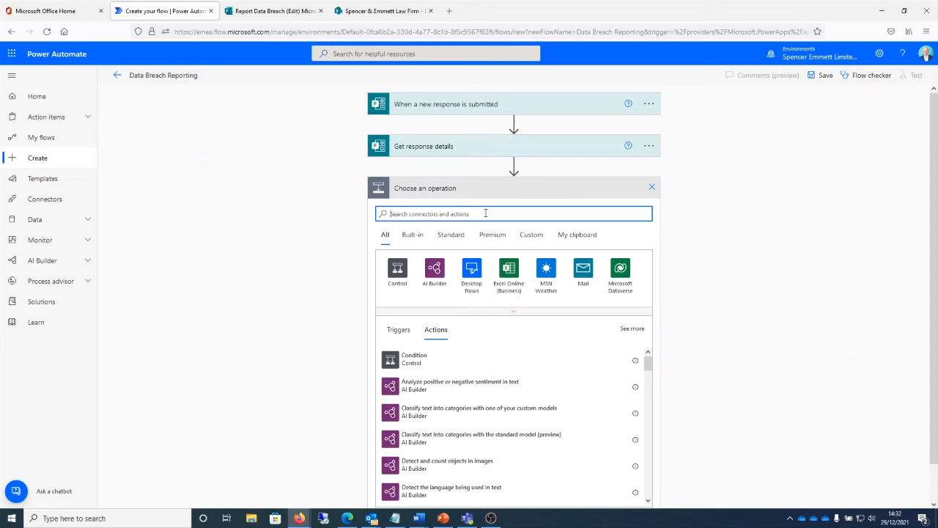
pyautogui.write('get')
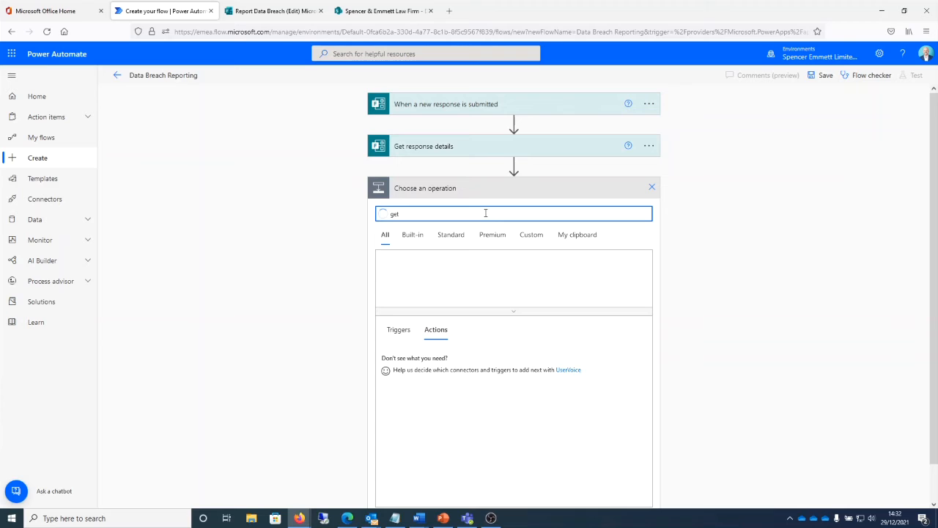
pyautogui.write(' user pr')
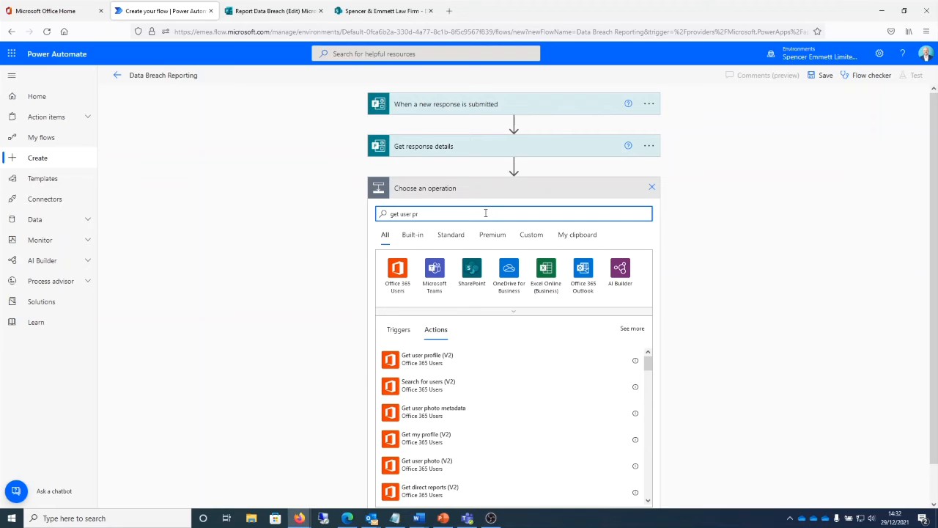
pyautogui.write('ofile')
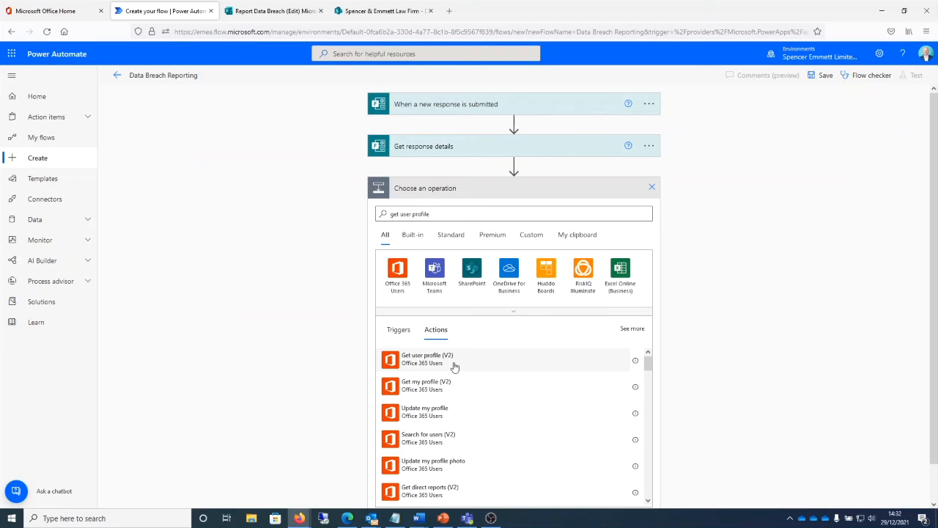
pyautogui.click(427, 359)
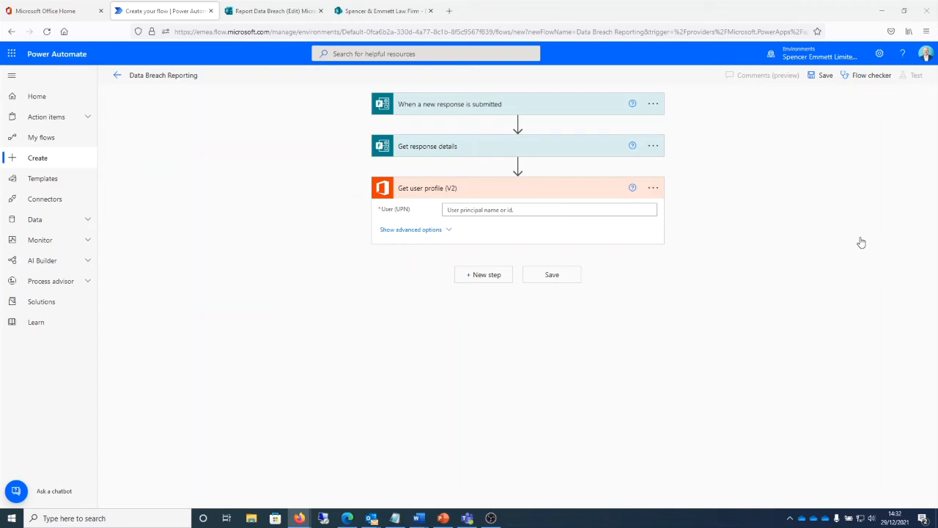
pyautogui.click(401, 214)
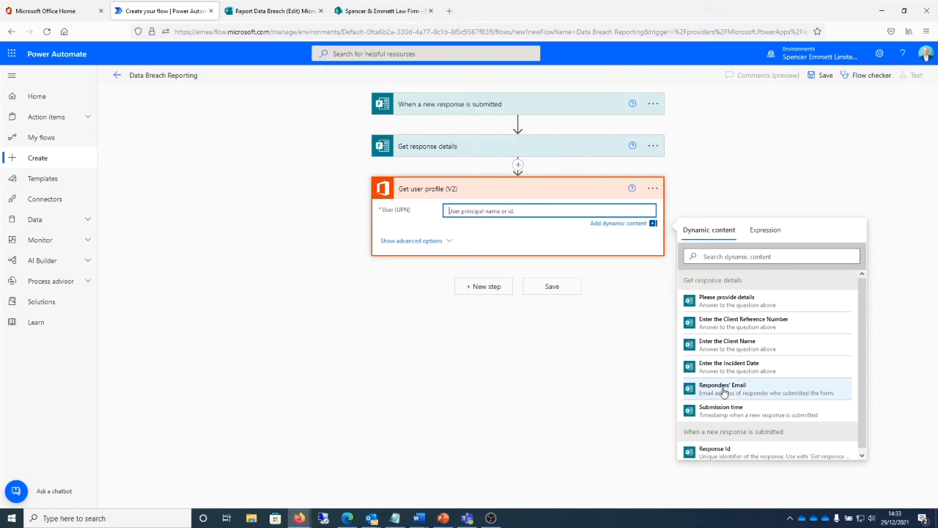
pyautogui.click(723, 389)
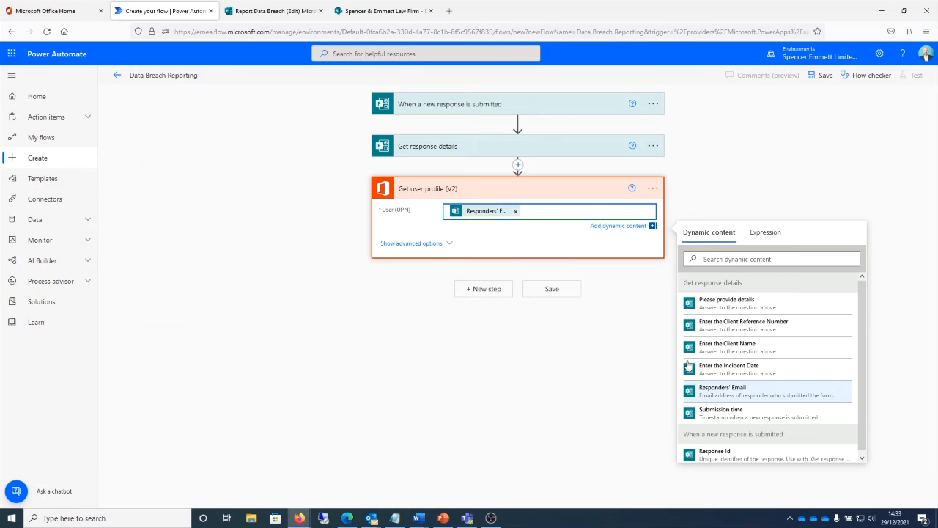
# Step: Add a SharePoint Create item action for the Spencer & Emmett Law Firm site and its Data Breaches list
pyautogui.click(485, 290)
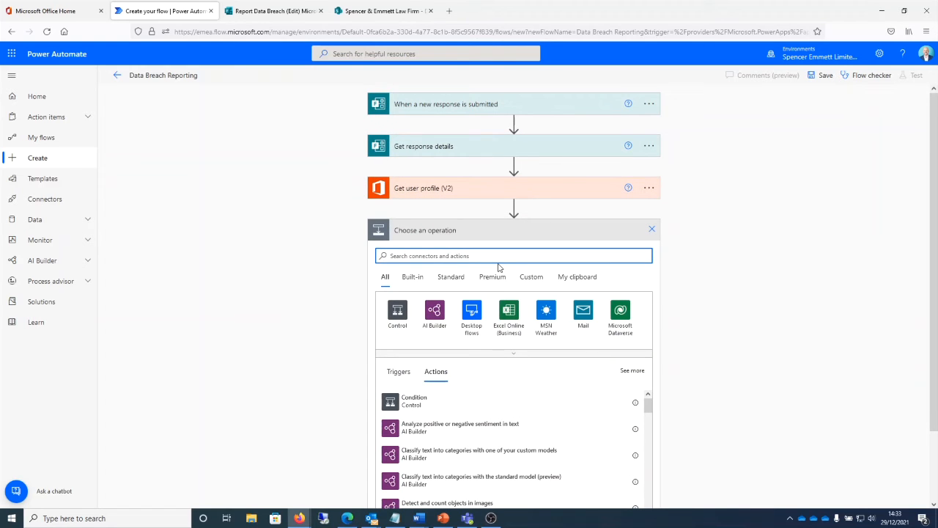
pyautogui.write('create ')
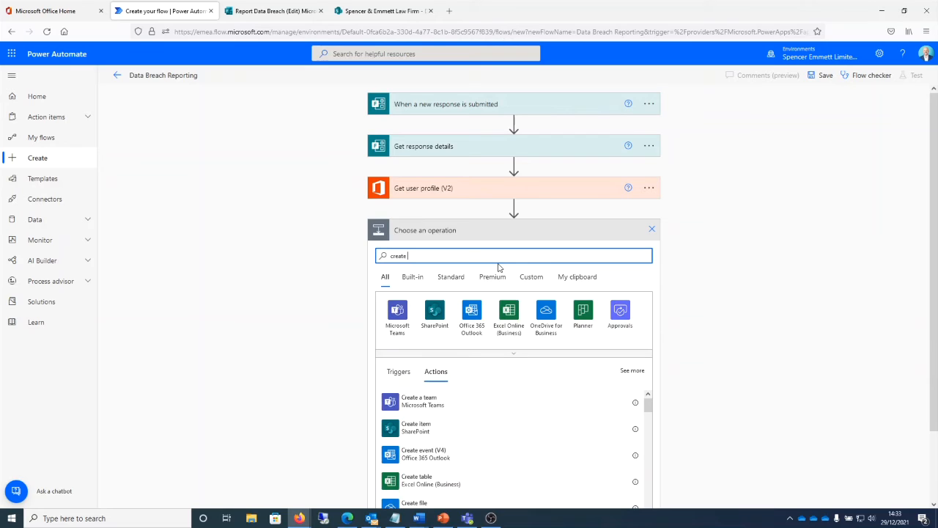
pyautogui.write('sharepoint')
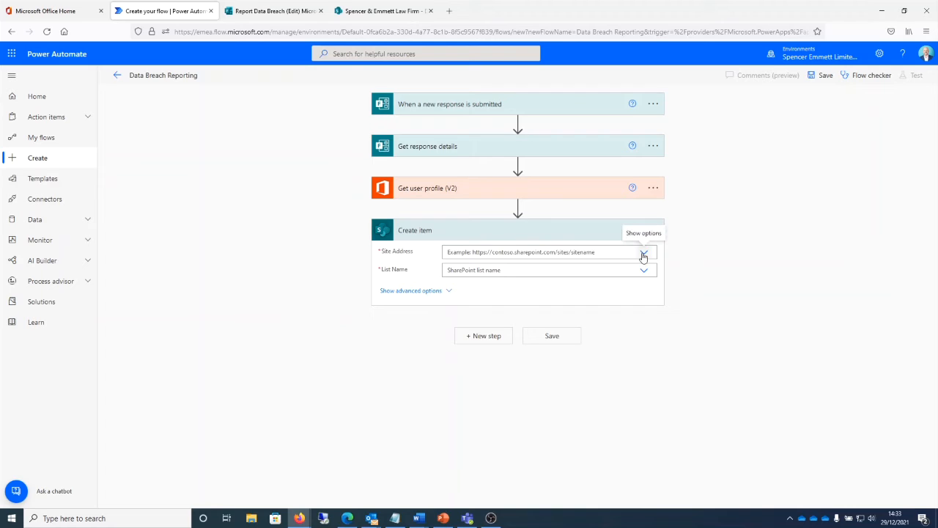
pyautogui.click(644, 254)
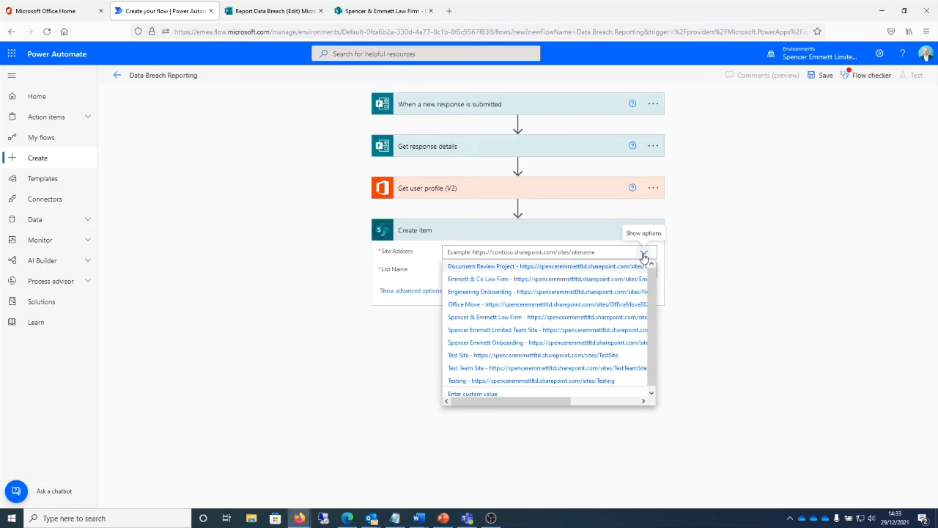
pyautogui.click(484, 317)
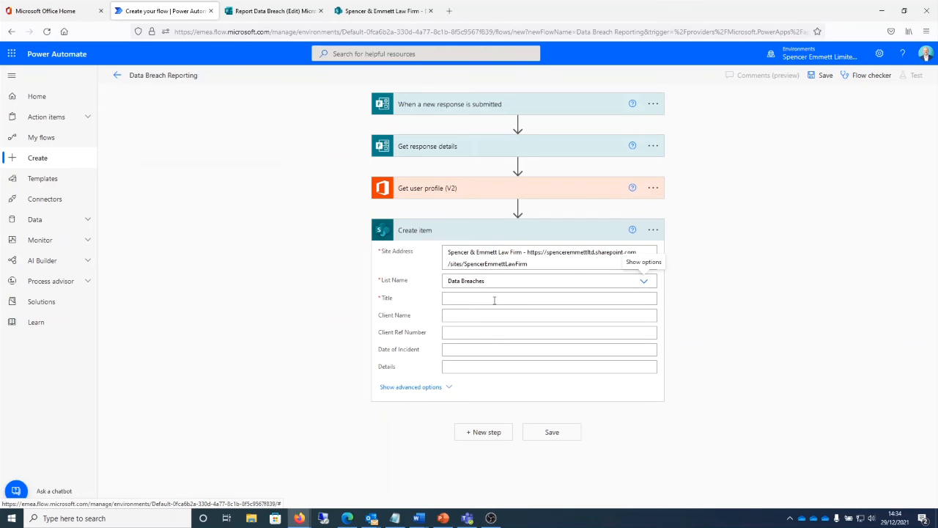
# Step: Map the Create item action's Title and Client Name fields to the form answer Enter the Client Name
pyautogui.click(494, 300)
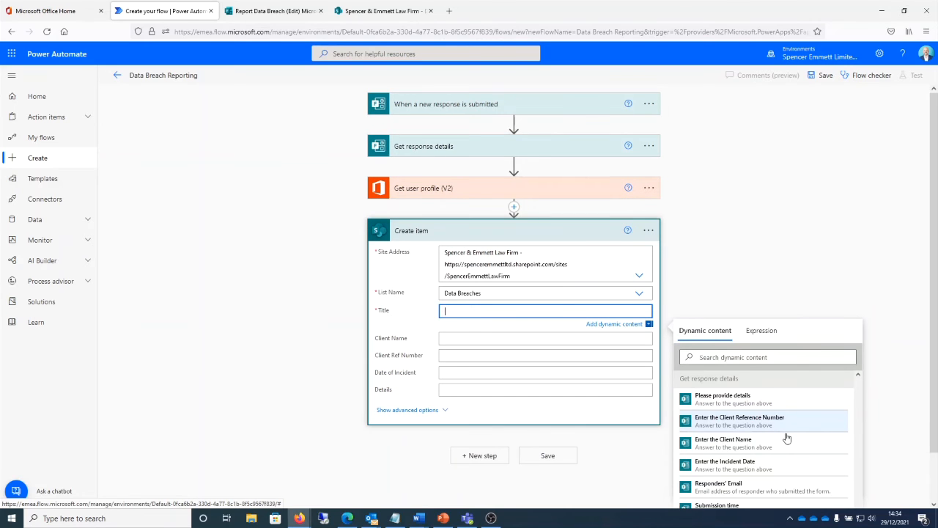
pyautogui.click(762, 419)
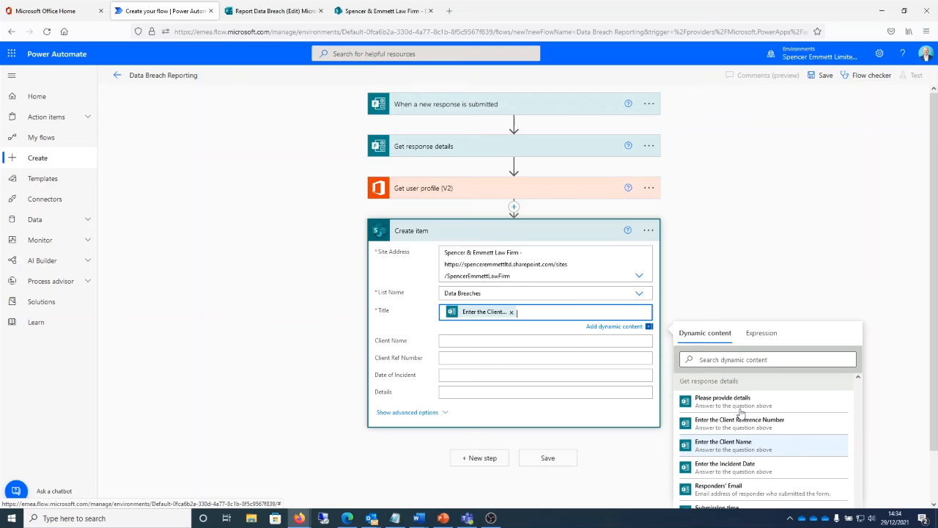
pyautogui.click(586, 342)
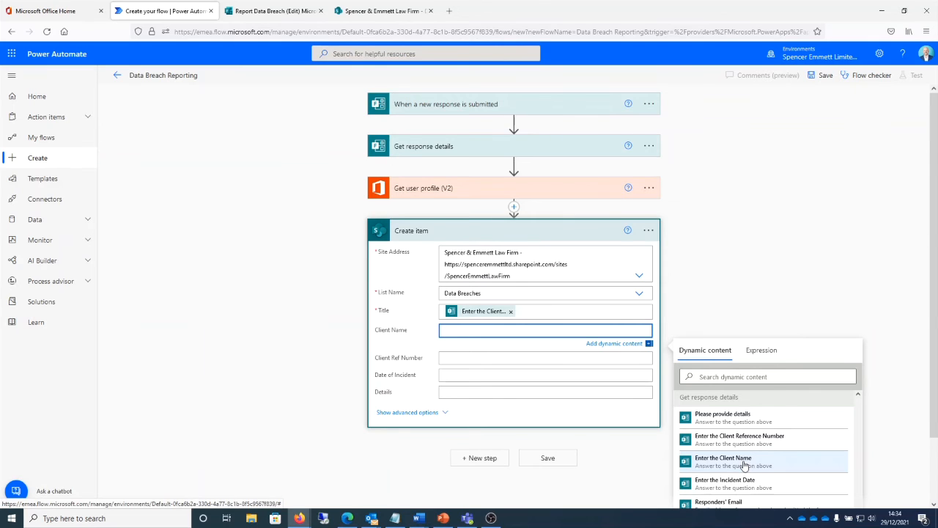
pyautogui.click(745, 463)
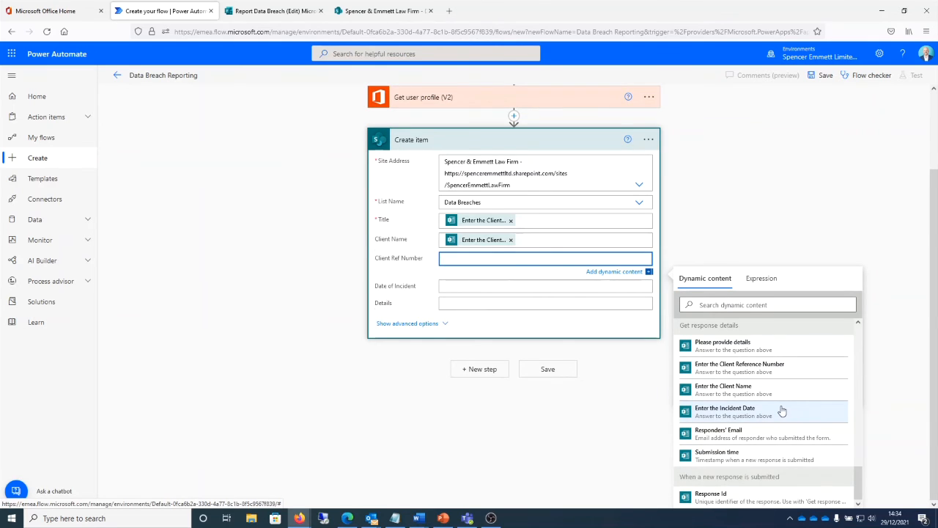
# Step: Map Client Ref Number, Date of Incident and Details in Create item to their matching form answers from Get response details
pyautogui.click(764, 372)
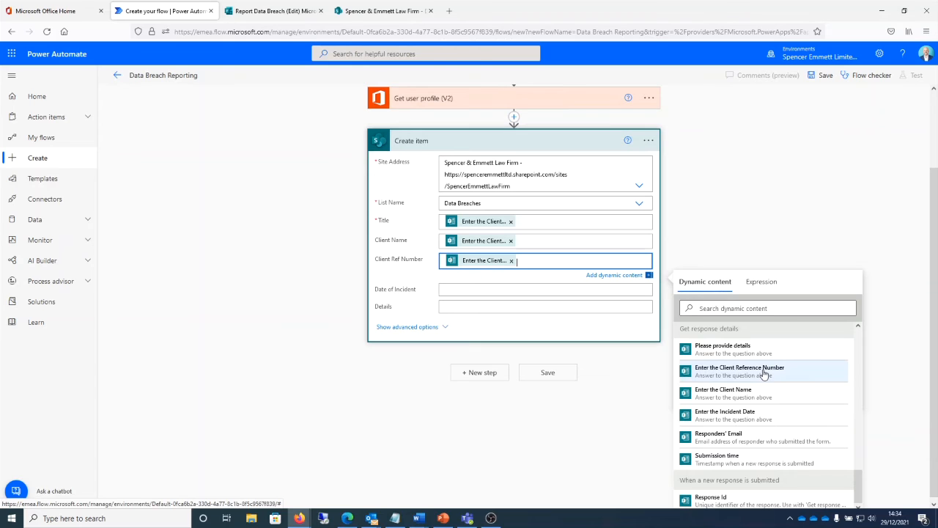
pyautogui.press('Tab')
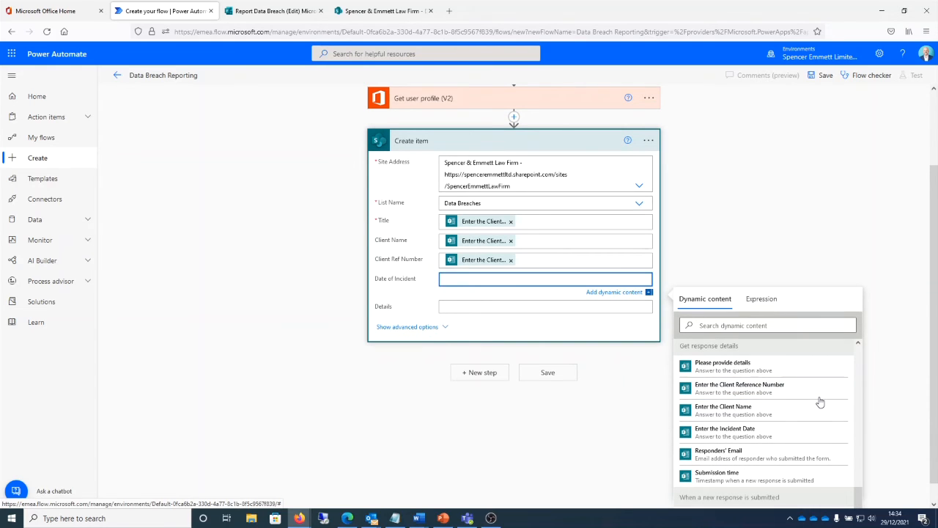
pyautogui.click(734, 432)
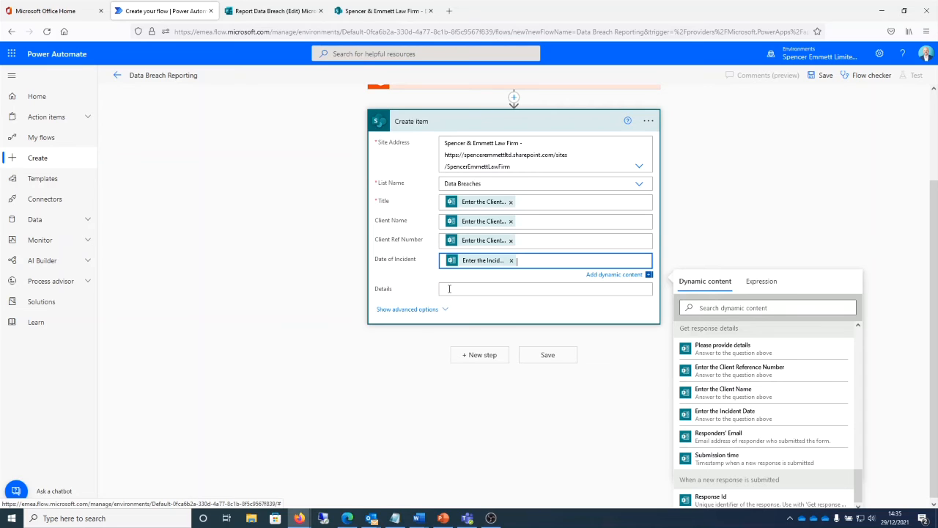
pyautogui.click(449, 288)
pyautogui.click(723, 347)
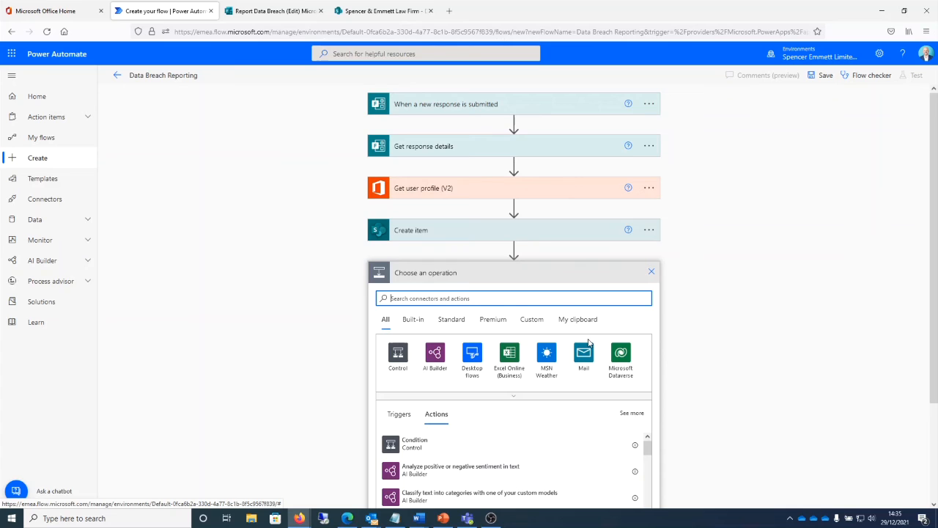
pyautogui.write('get an @')
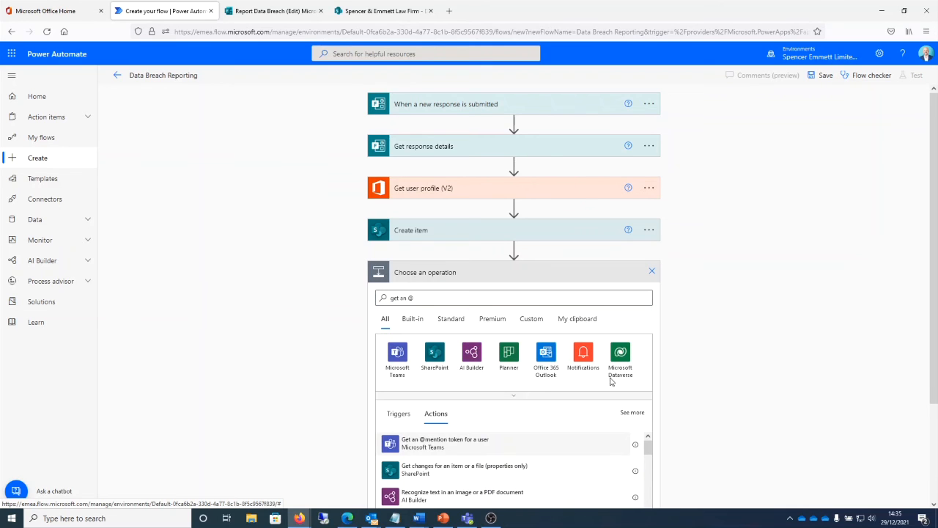
pyautogui.click(579, 443)
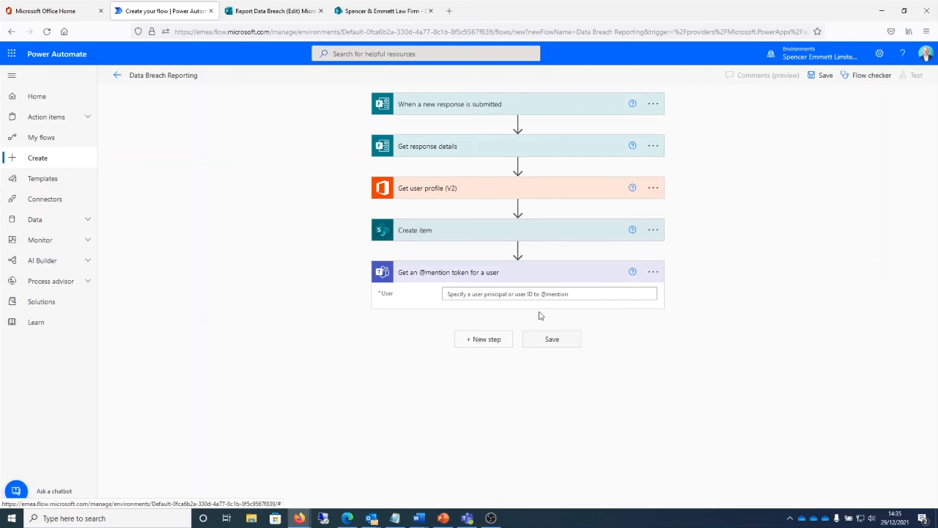
pyautogui.click(516, 294)
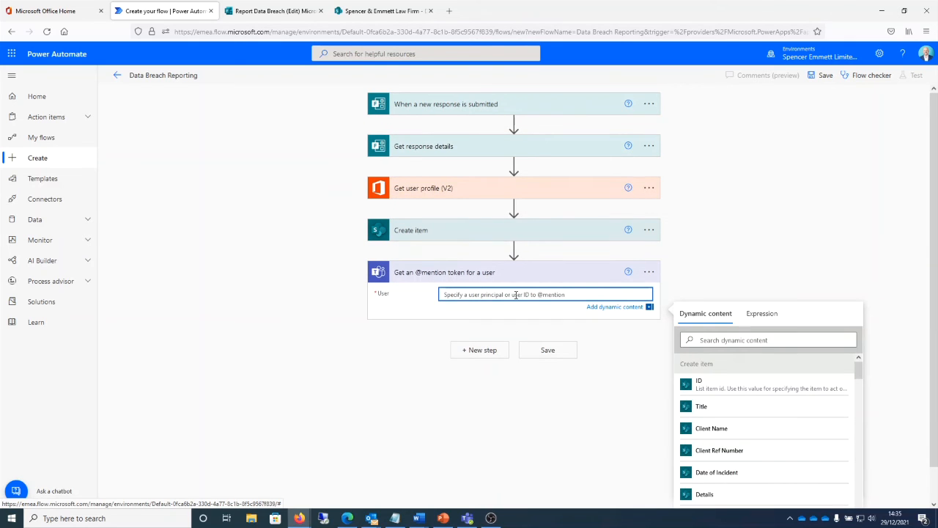
pyautogui.scroll(-5, 791, 407)
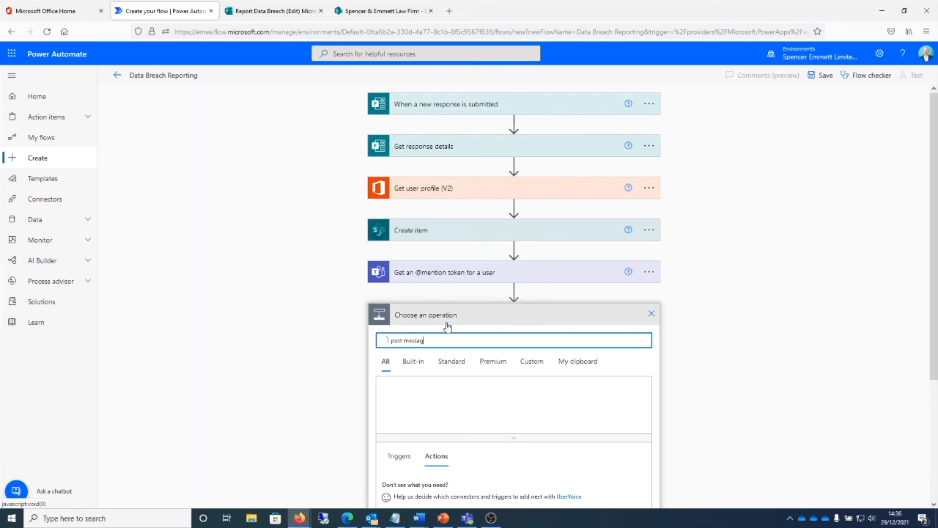
pyautogui.write('e')
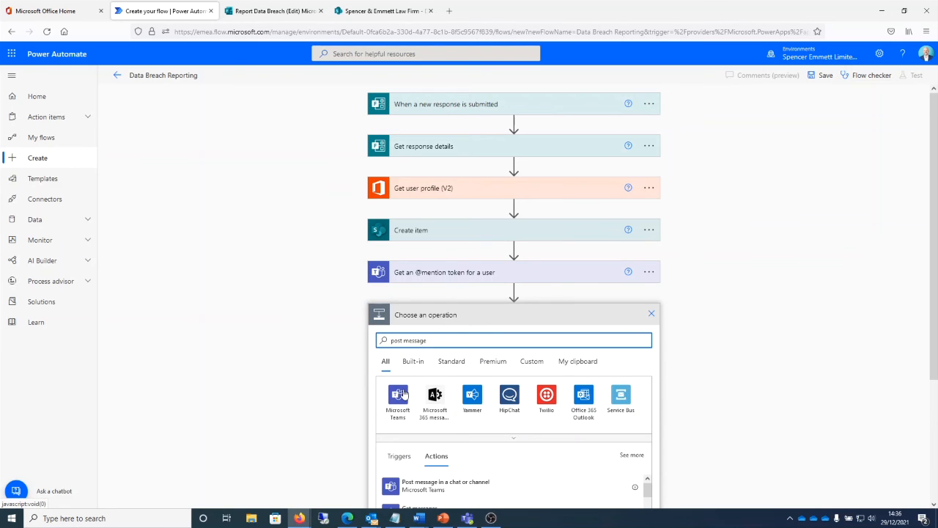
pyautogui.scroll(-2, 453, 378)
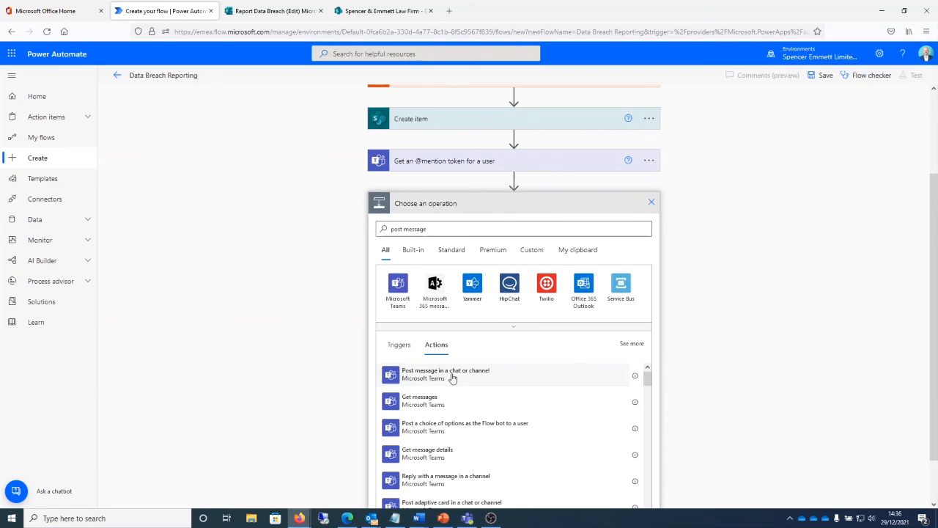
pyautogui.click(452, 377)
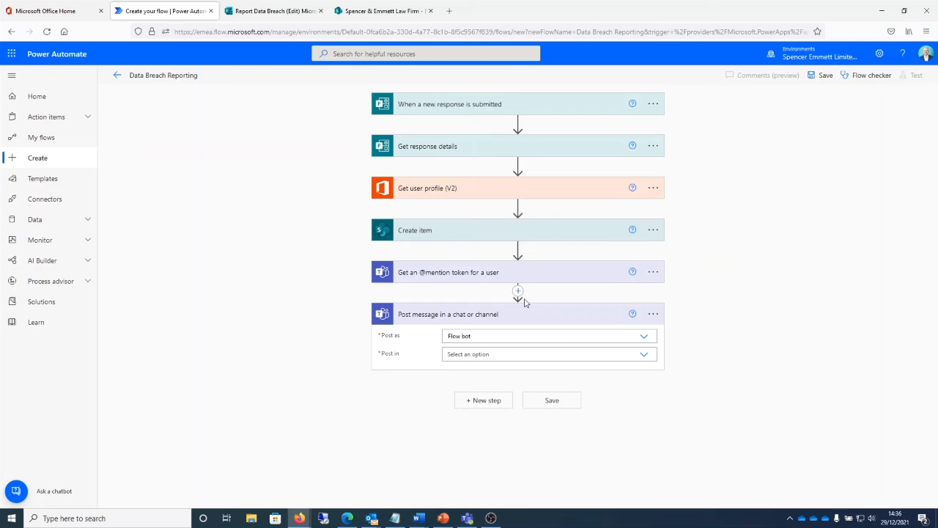
# Step: Set the Teams message to post in a Channel, using the Report Data Breach team and its General channel
pyautogui.click(550, 354)
pyautogui.click(469, 382)
pyautogui.click(644, 374)
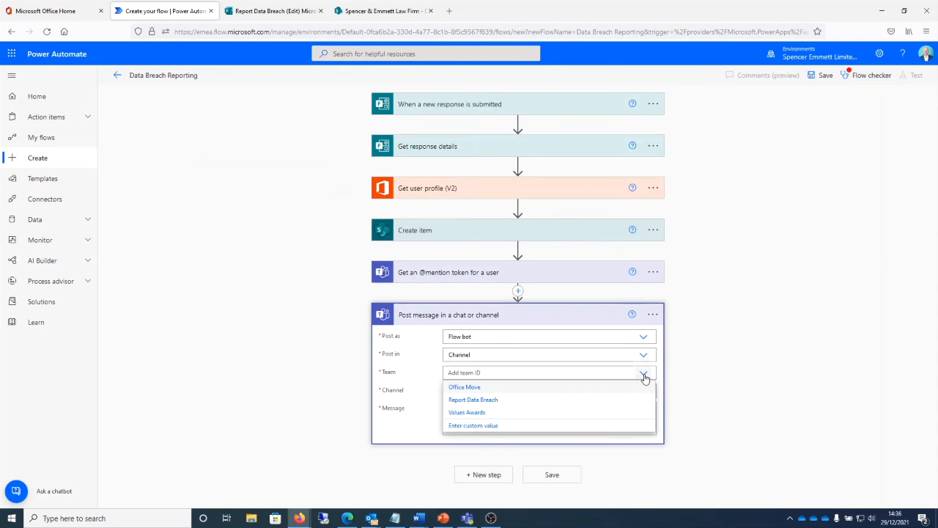
pyautogui.click(497, 399)
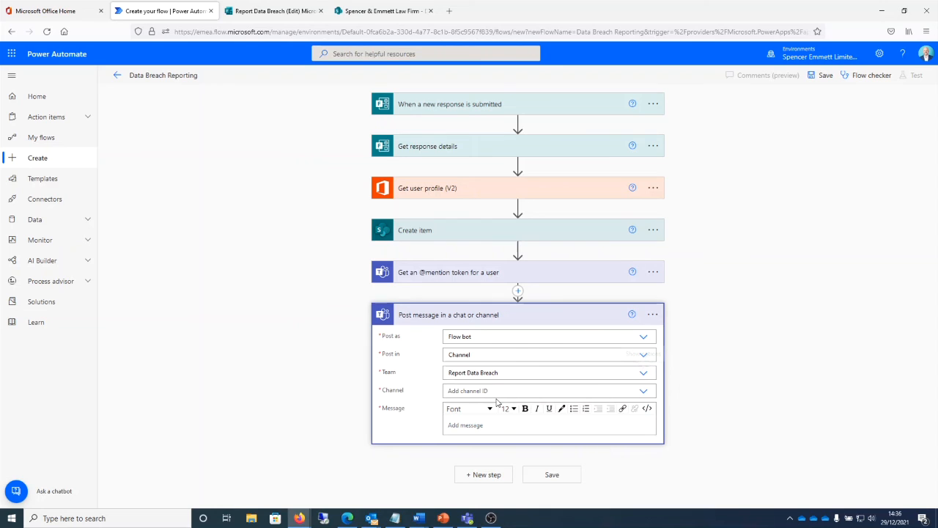
pyautogui.click(492, 395)
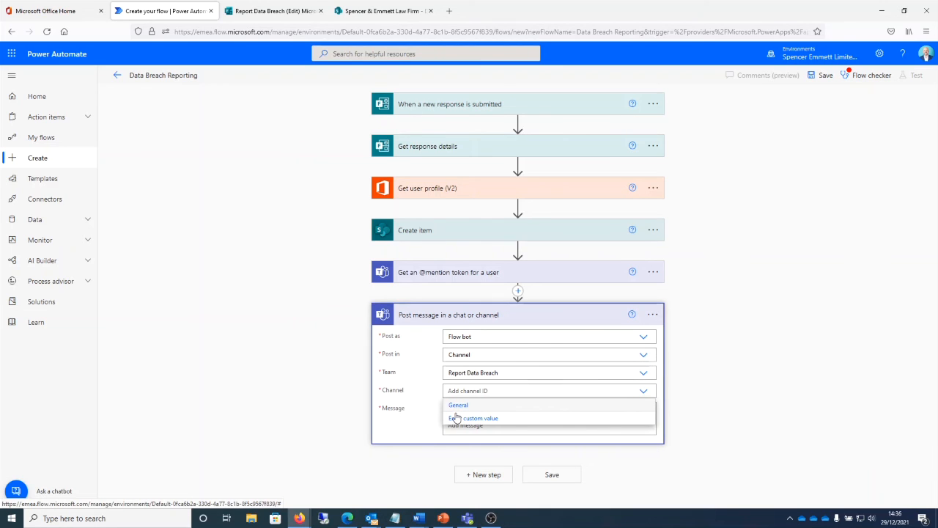
pyautogui.click(458, 404)
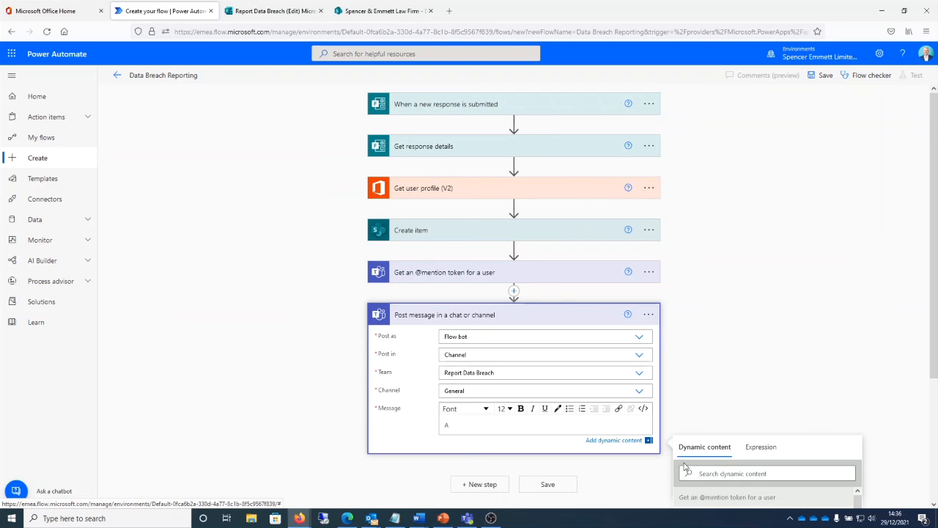
pyautogui.write('new breach notification has been added by')
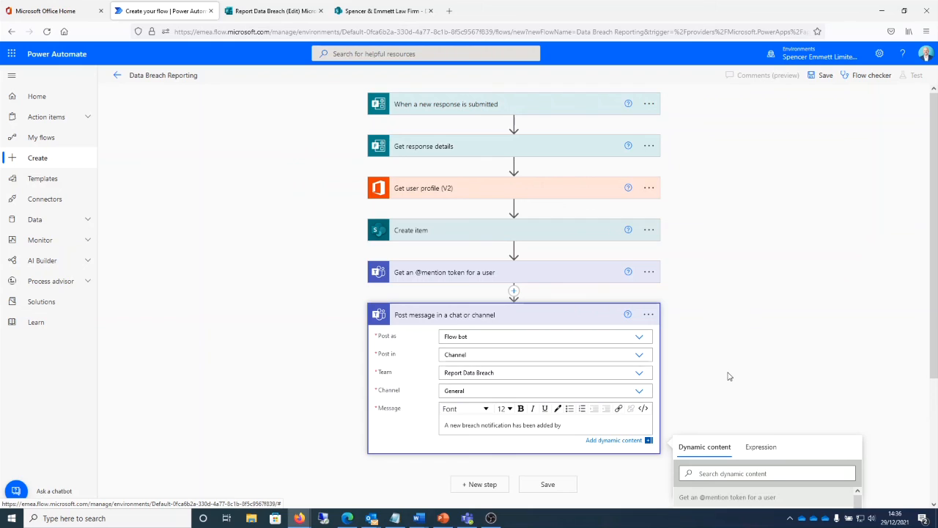
pyautogui.scroll(-3, 726, 367)
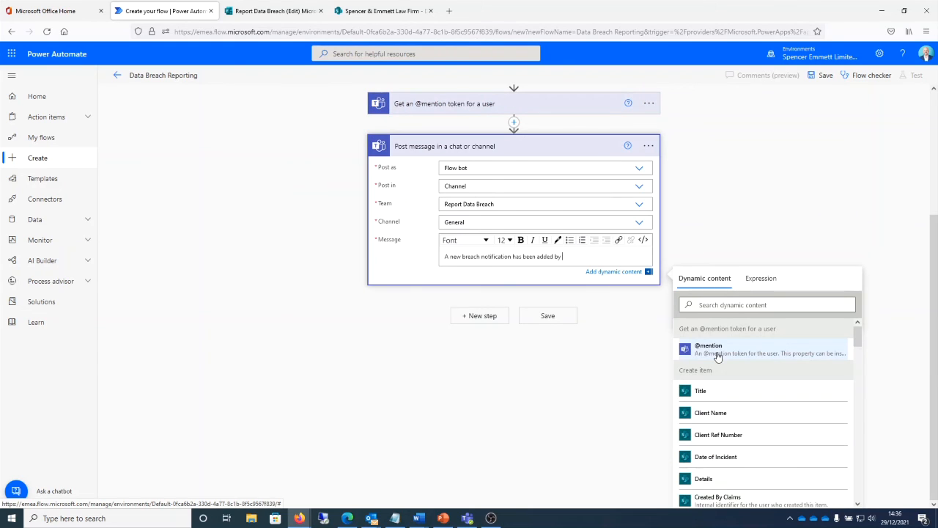
pyautogui.click(718, 357)
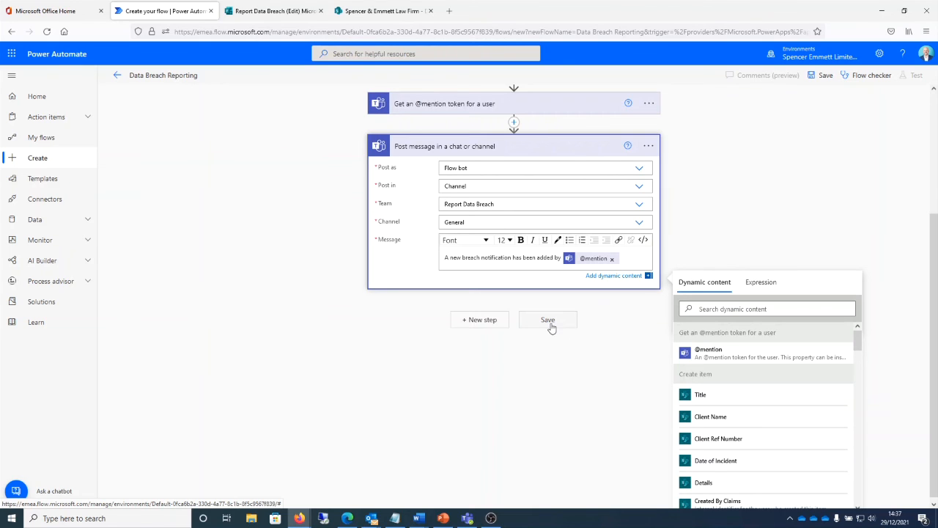
pyautogui.click(549, 321)
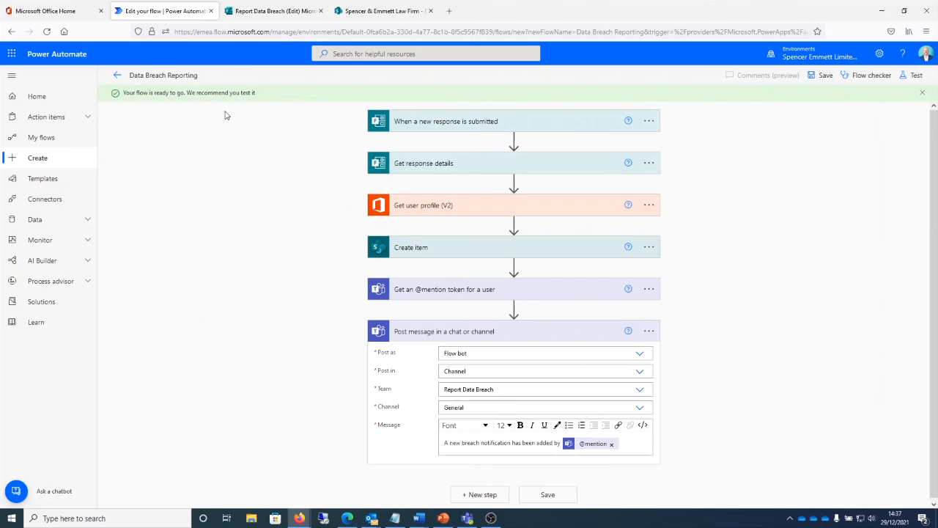
# Step: Submit a test Report Data Breach response with client name, reference number, incident date 27/12/2021 and details "Sent records to incorrect address"
pyautogui.click(264, 10)
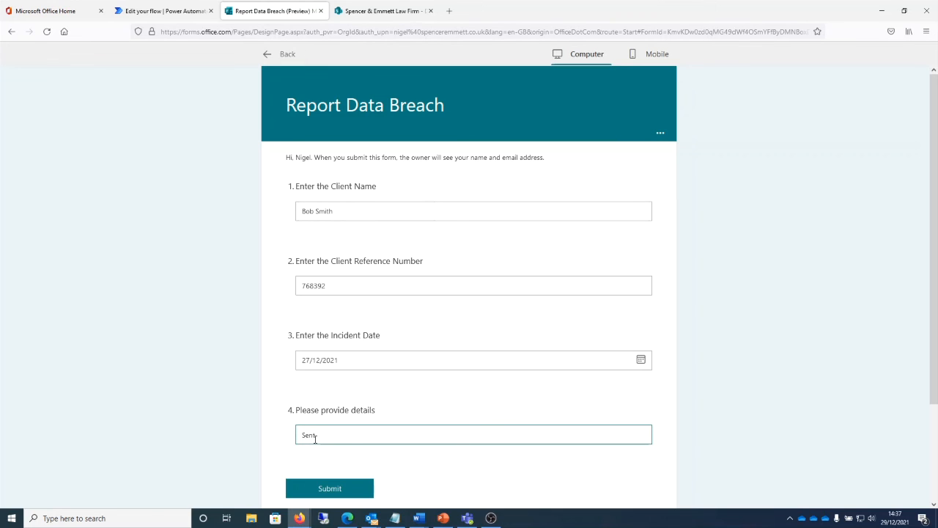
pyautogui.write('records to incorrect address')
pyautogui.click(330, 488)
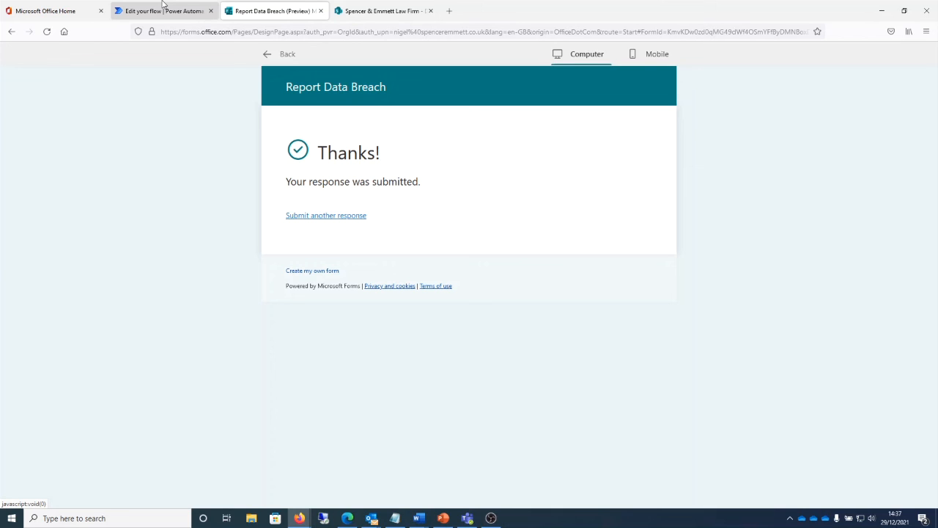
# Step: Check the test response in the flow's run history and the SharePoint Data Breaches list, and switch to Microsoft Teams
pyautogui.click(164, 10)
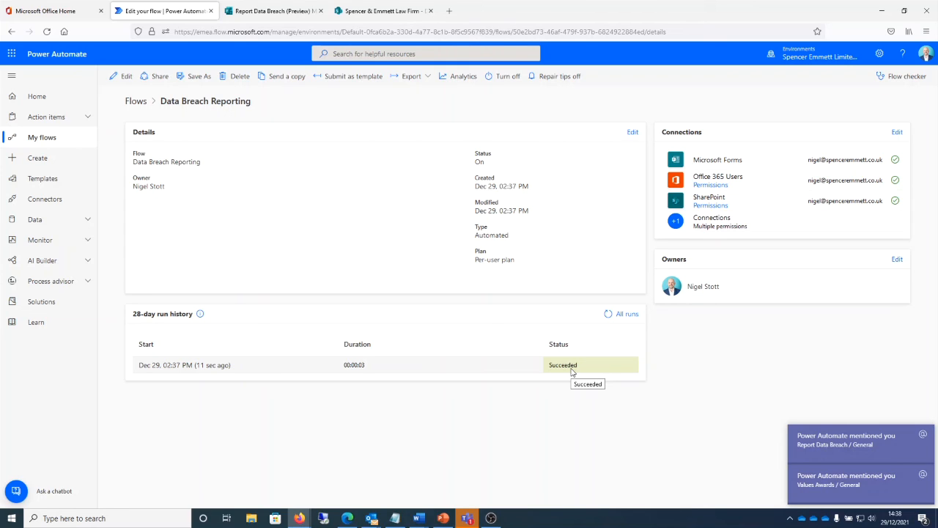
pyautogui.click(381, 11)
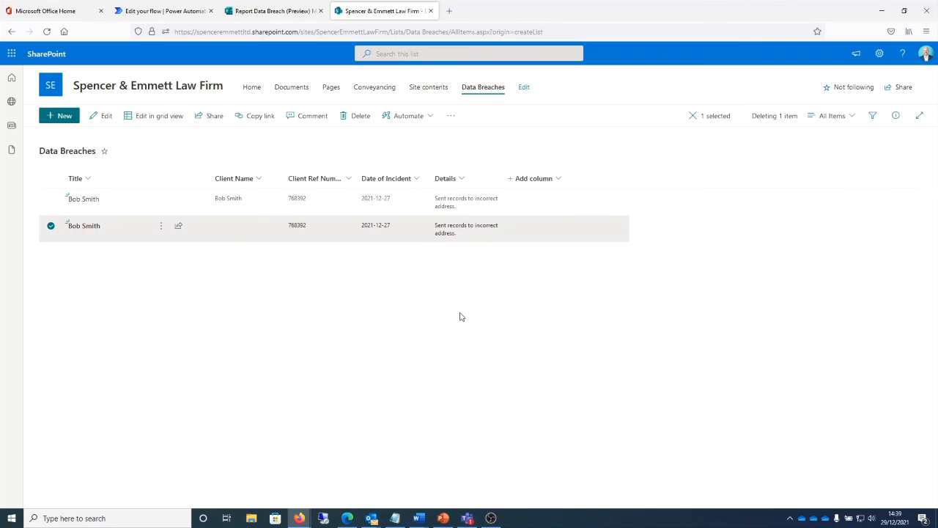
pyautogui.click(469, 518)
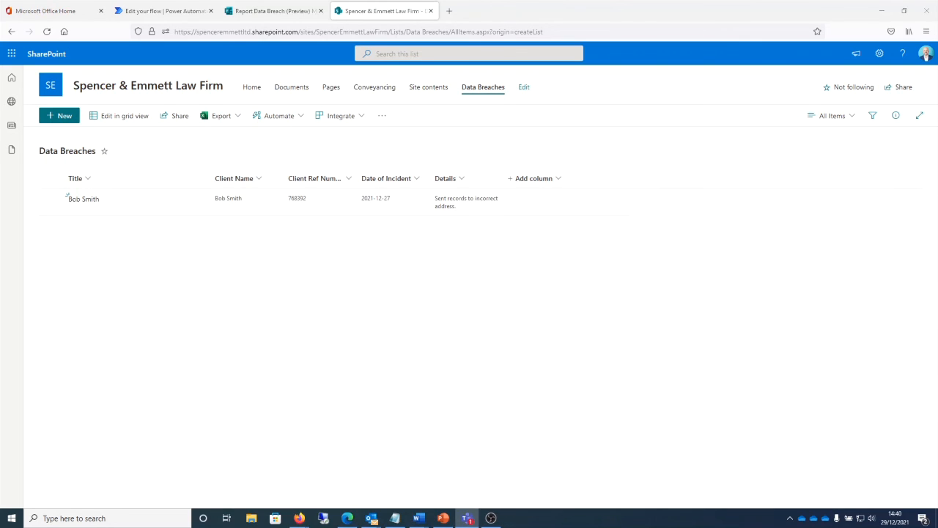